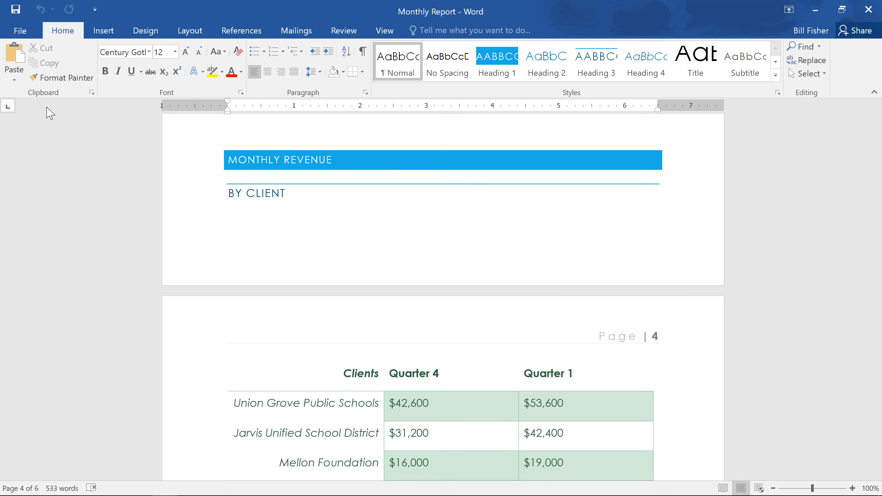
# - Try pushing the Monthly Revenue heading to the next page with blank lines above it, and remove those lines again
pyautogui.click(232, 127)
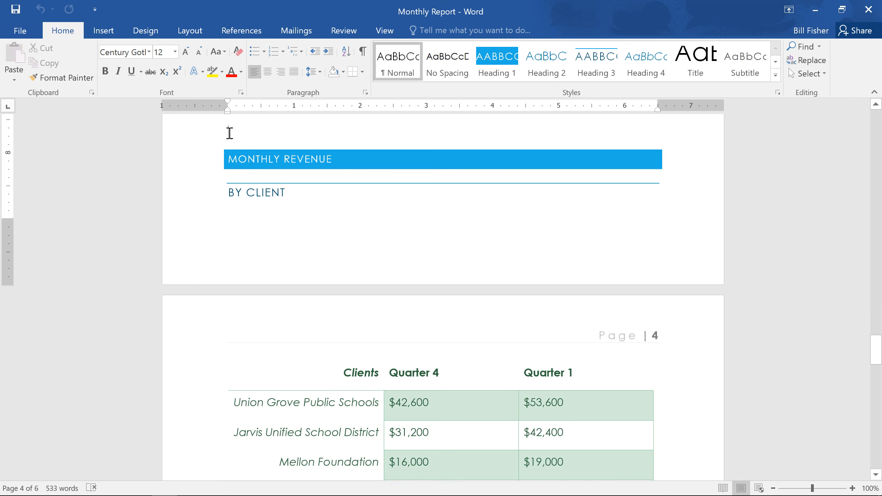
pyautogui.press('Return')
pyautogui.press('Return')
pyautogui.press('Return')
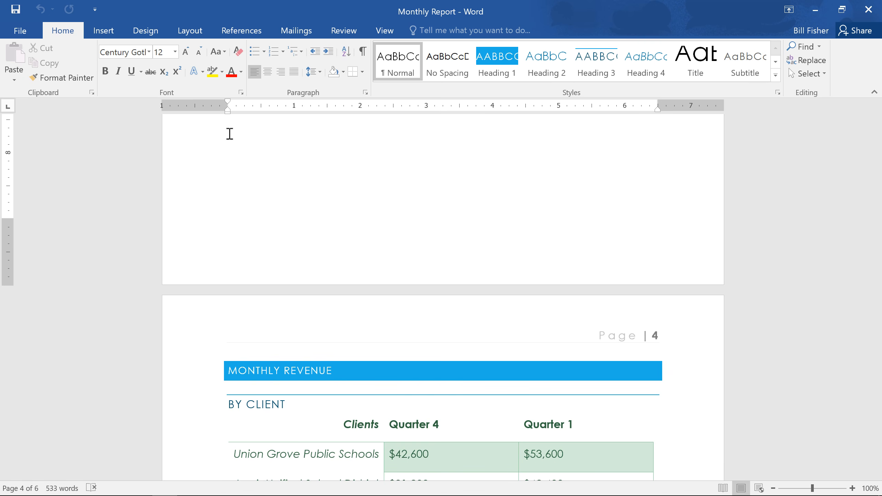
pyautogui.press('Delete')
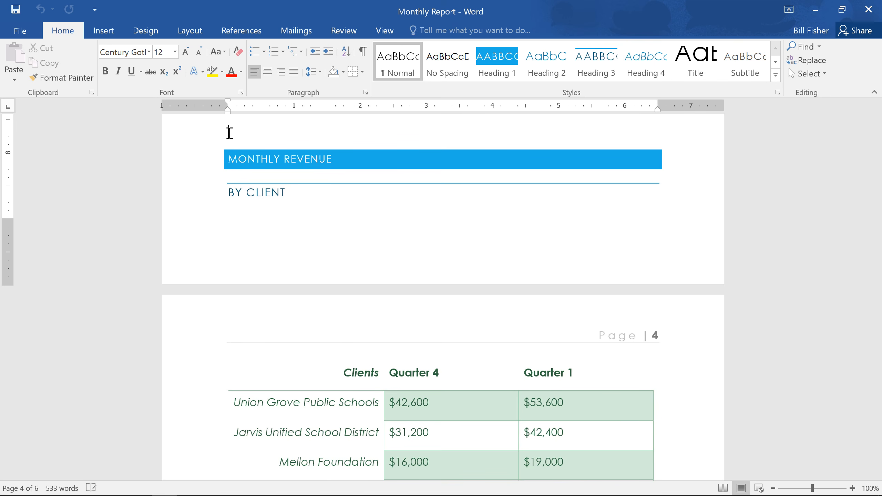
# - Insert a page break directly before the Monthly Revenue heading so it starts on the same page as its client table
pyautogui.click(228, 161)
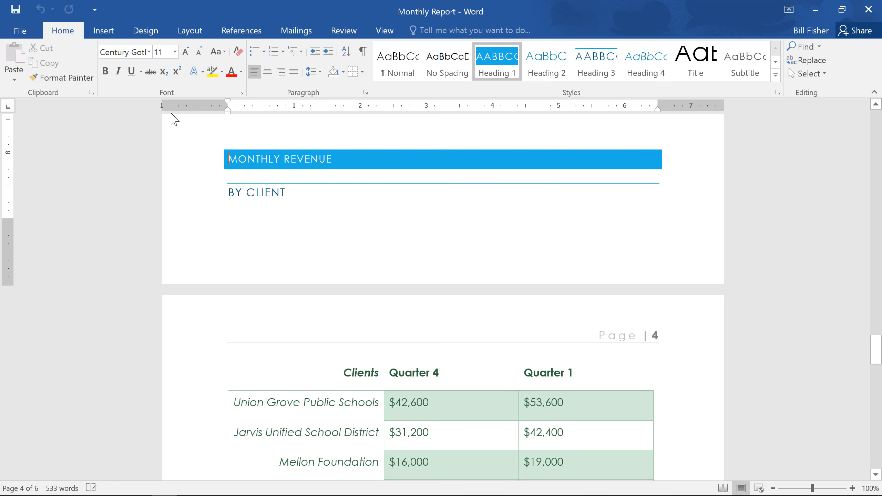
pyautogui.click(104, 32)
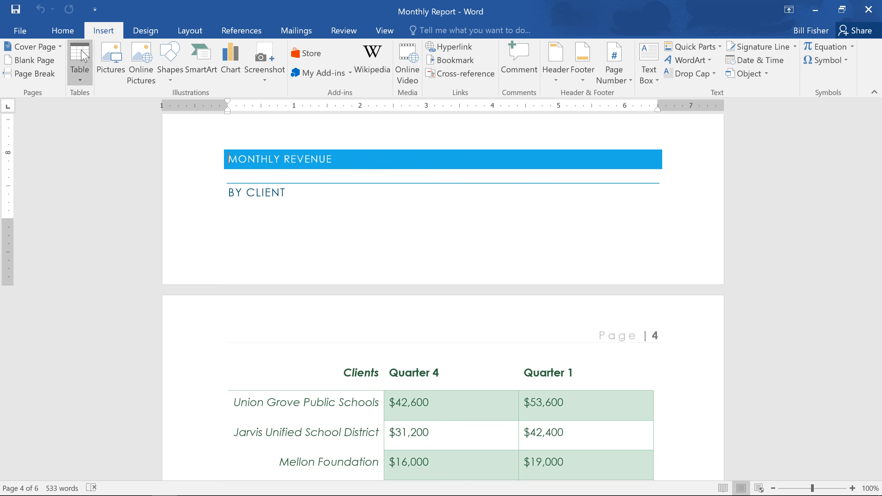
pyautogui.click(59, 77)
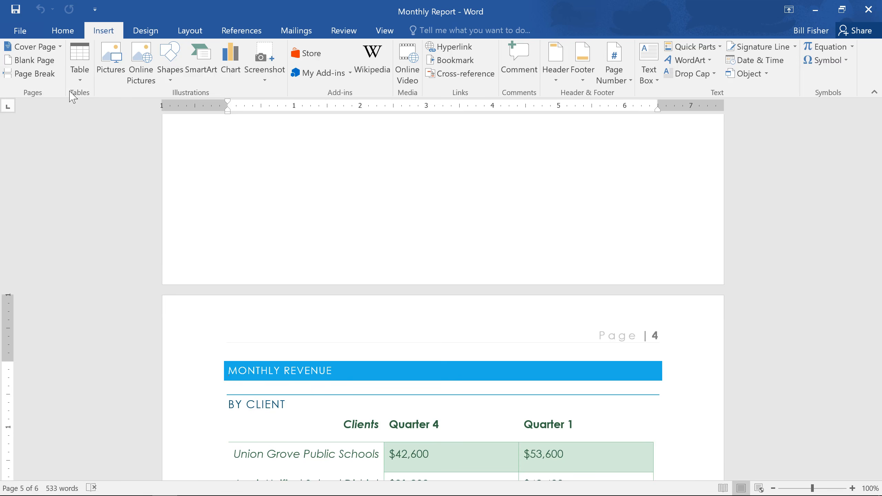
pyautogui.scroll(-2, 132, 344)
pyautogui.scroll(-8, 130, 345)
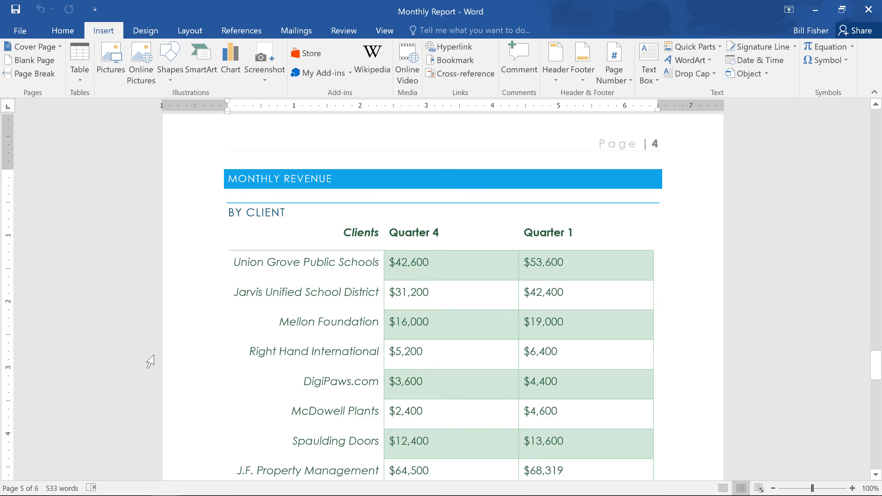
# - Insert a continuous section break before the paragraph starting "Of the list above" that follows the New Clients list
pyautogui.click(193, 31)
pyautogui.click(177, 47)
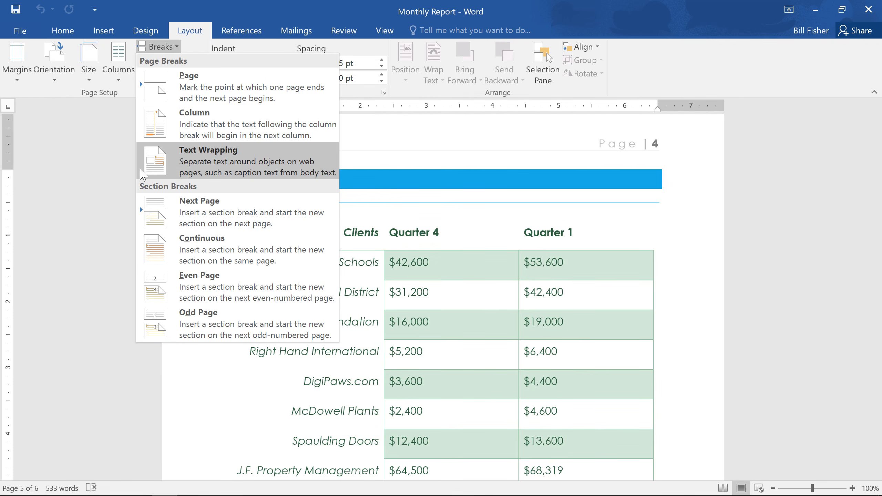
pyautogui.click(105, 179)
pyautogui.scroll(-8, 103, 182)
pyautogui.scroll(-10, 103, 184)
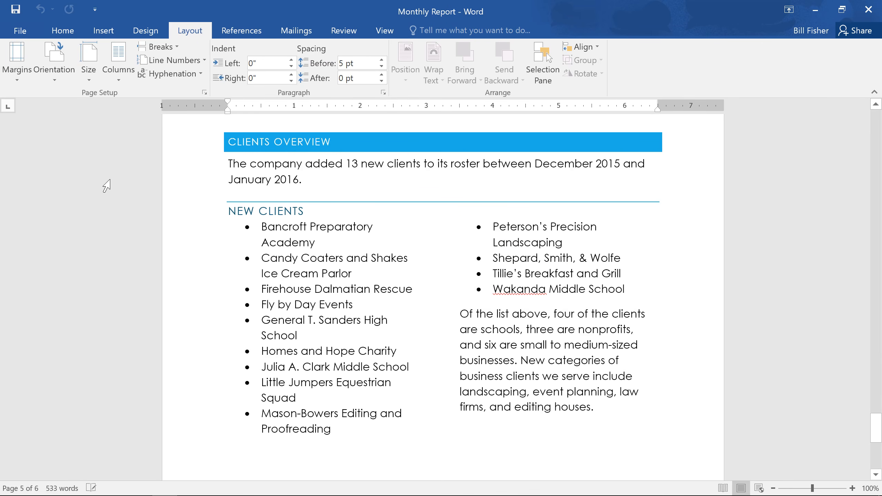
pyautogui.click(147, 170)
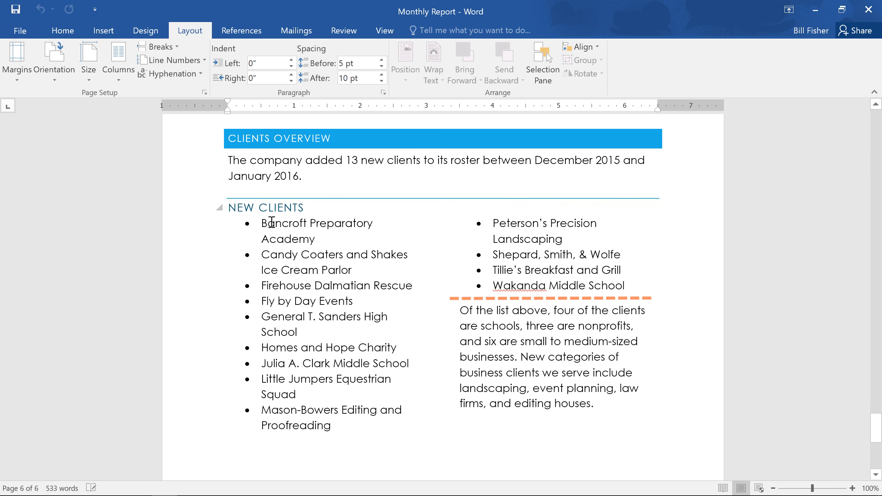
pyautogui.click(457, 309)
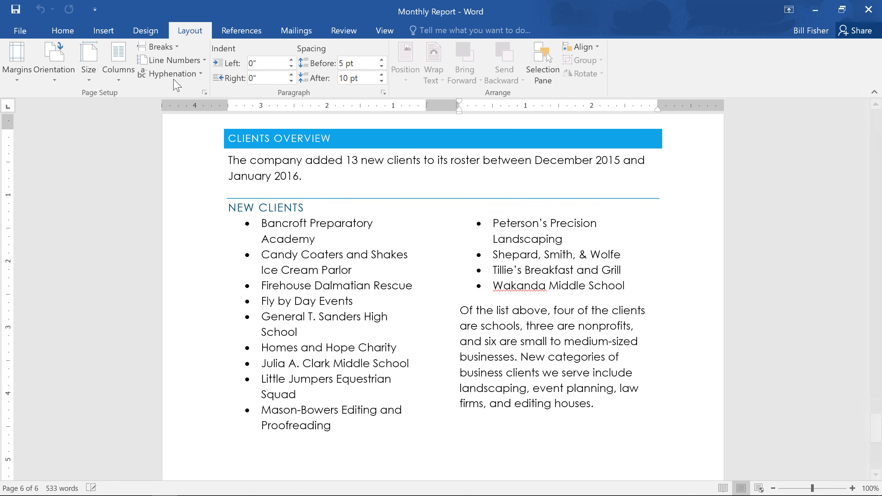
pyautogui.click(177, 56)
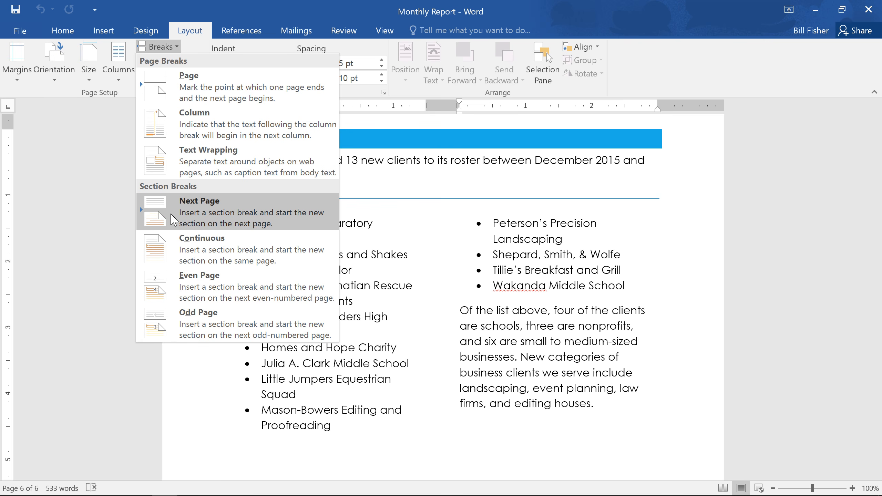
pyautogui.click(173, 248)
pyautogui.scroll(-2, 168, 248)
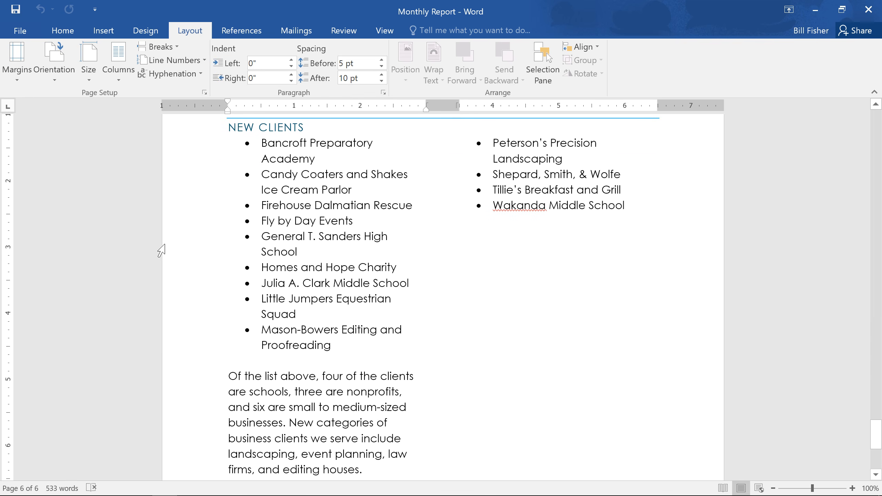
# - Format the "Of the list above" paragraph below the New Clients list as one column
pyautogui.moveTo(360, 469); pyautogui.dragTo(223, 371)
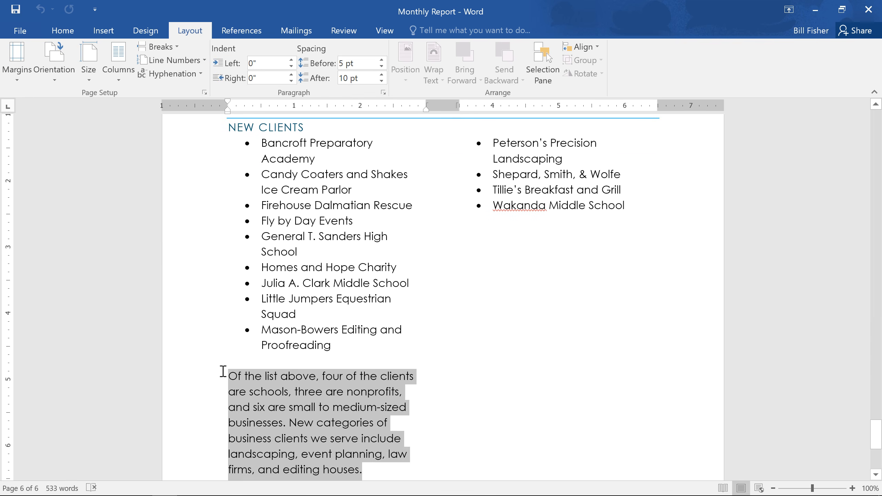
pyautogui.click(125, 78)
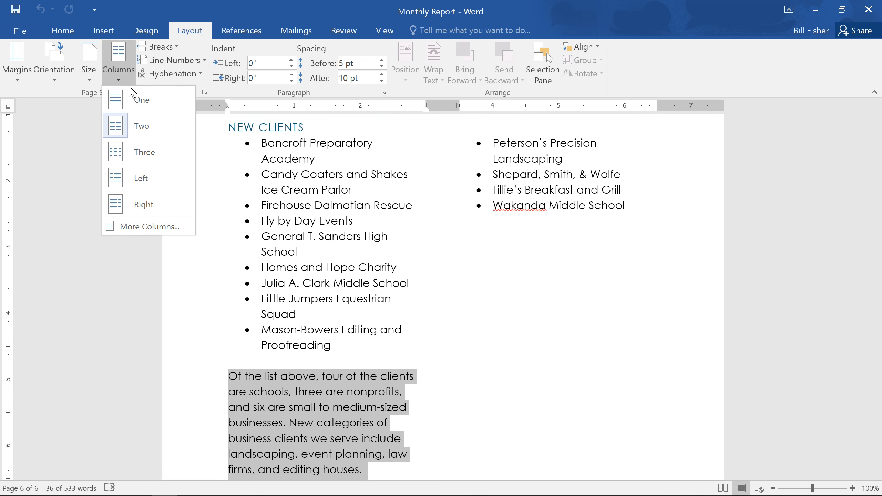
pyautogui.click(131, 100)
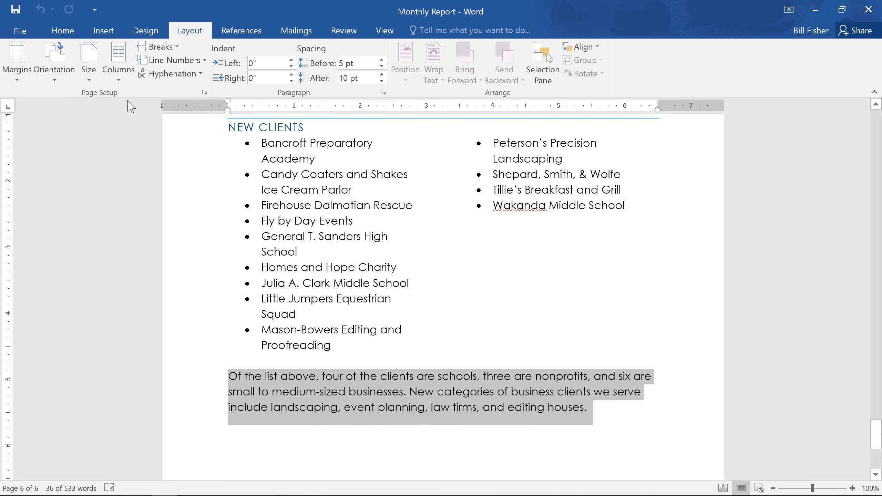
pyautogui.click(108, 147)
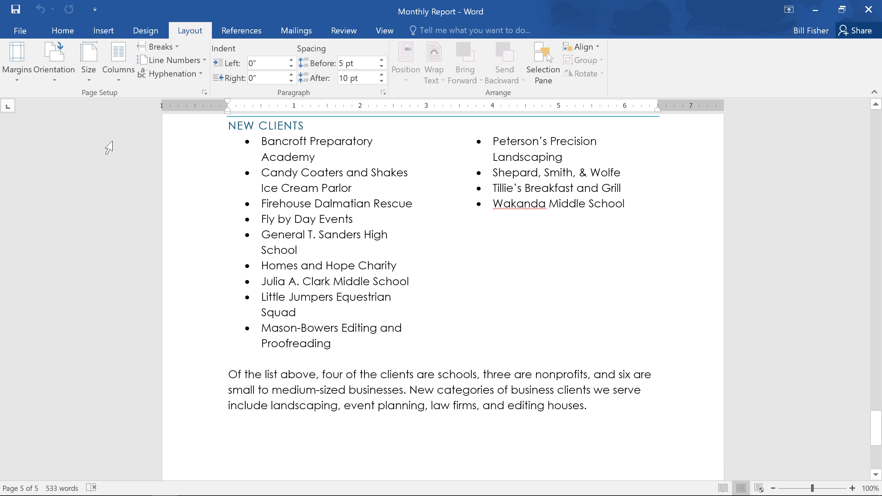
# - Show the hidden formatting marks and delete the page break after the third body paragraph of the Executive Summary
pyautogui.click(71, 34)
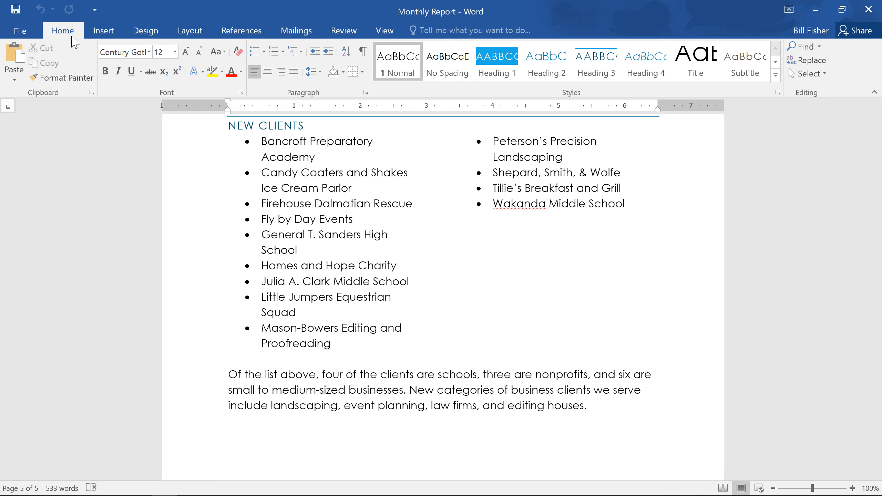
pyautogui.click(360, 56)
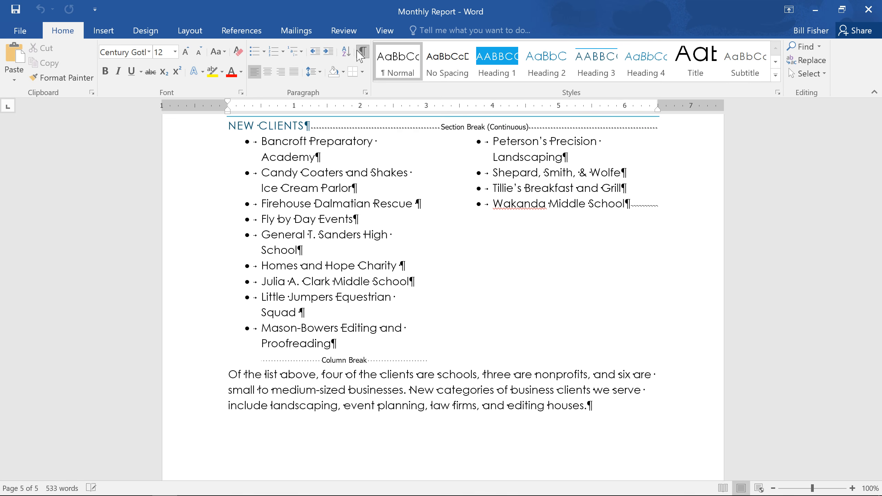
pyautogui.scroll(3, 83, 215)
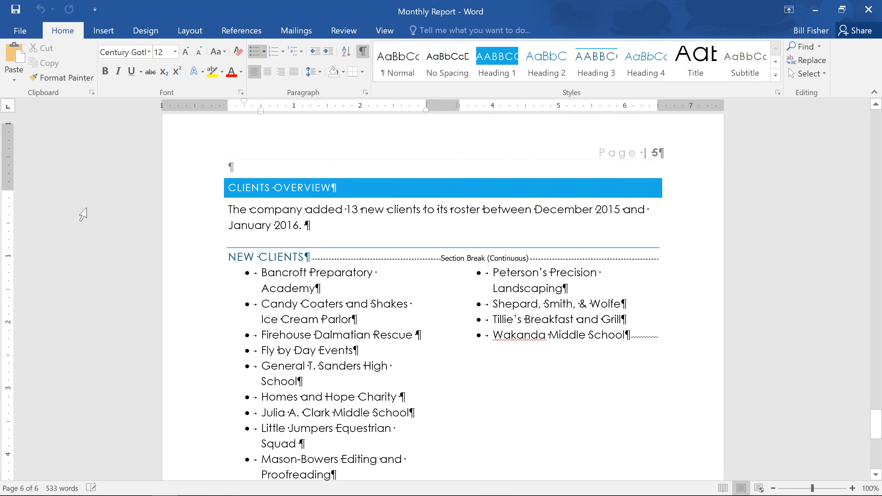
pyautogui.scroll(20, 83, 214)
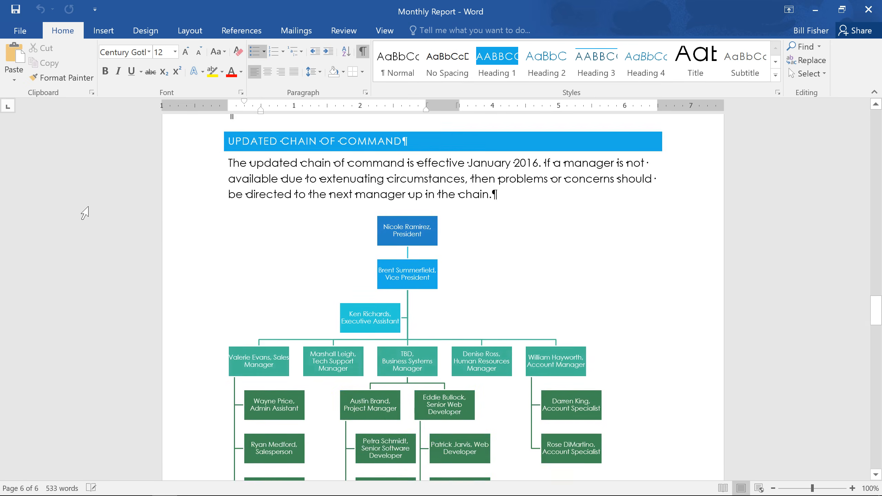
pyautogui.scroll(20, 84, 213)
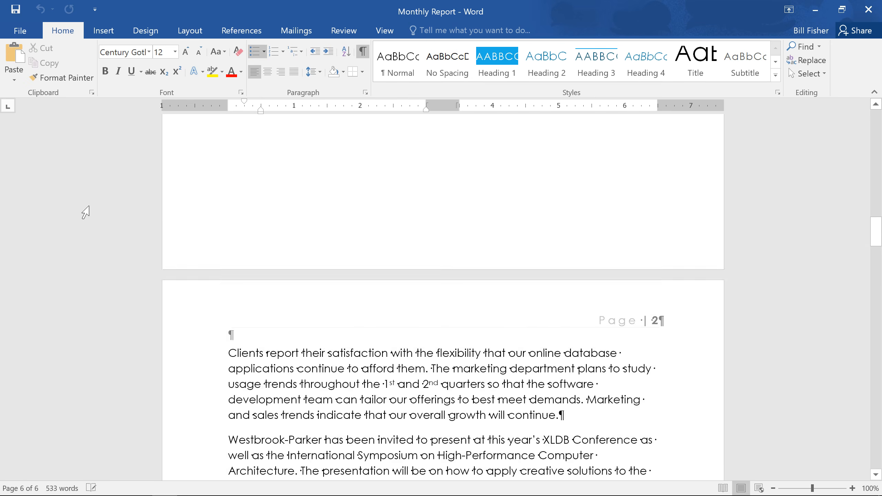
pyautogui.scroll(10, 85, 213)
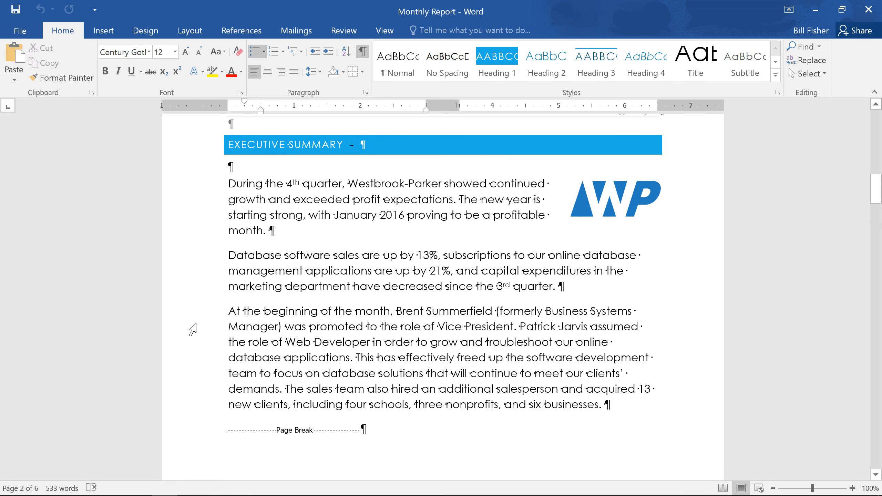
pyautogui.moveTo(230, 430); pyautogui.dragTo(354, 438)
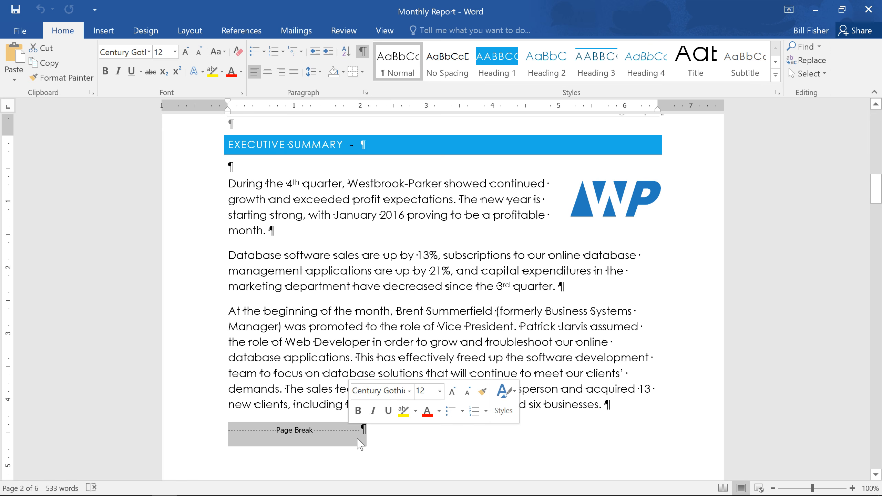
pyautogui.press('Delete')
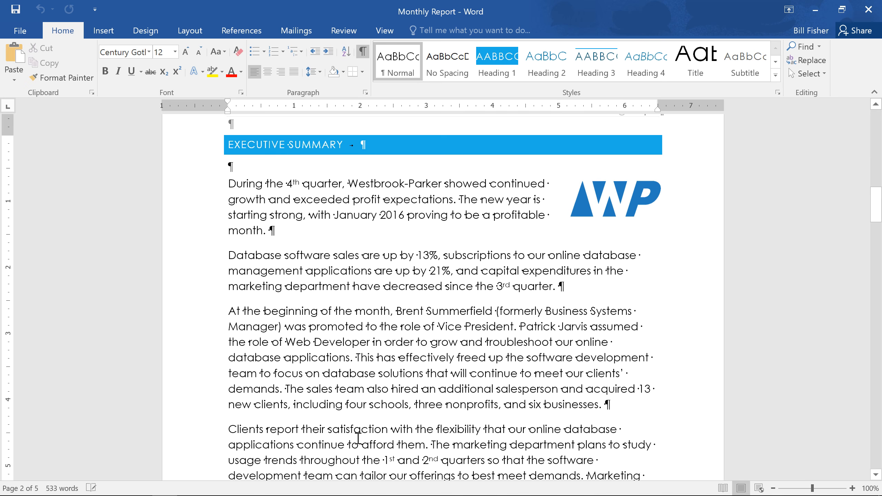